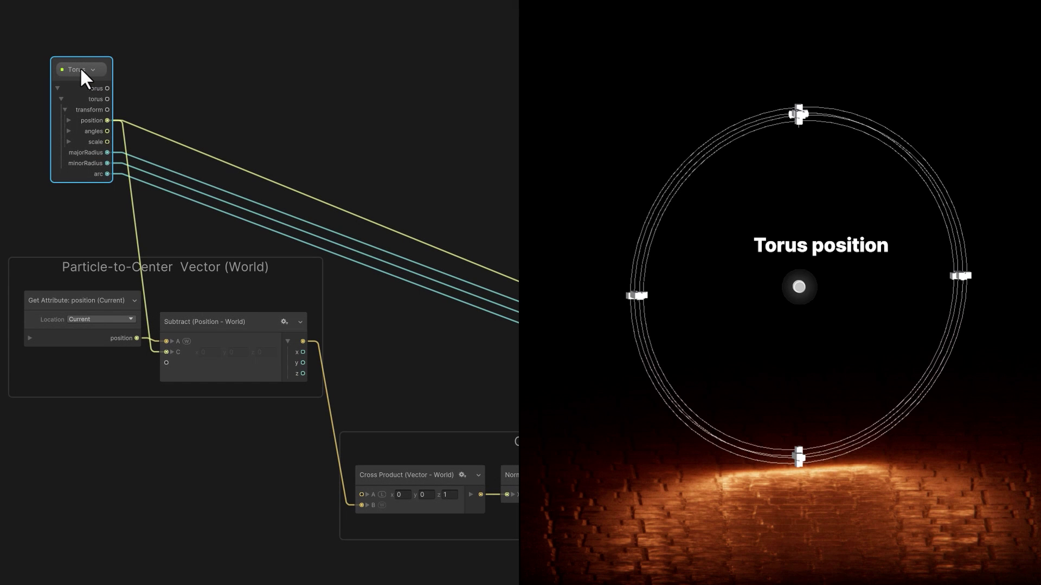
- Review the position, particle-to-centre subtraction and Set Velocity nodes that form the tangent velocity
{"action": "left_click", "coordinate": [87, 309]}
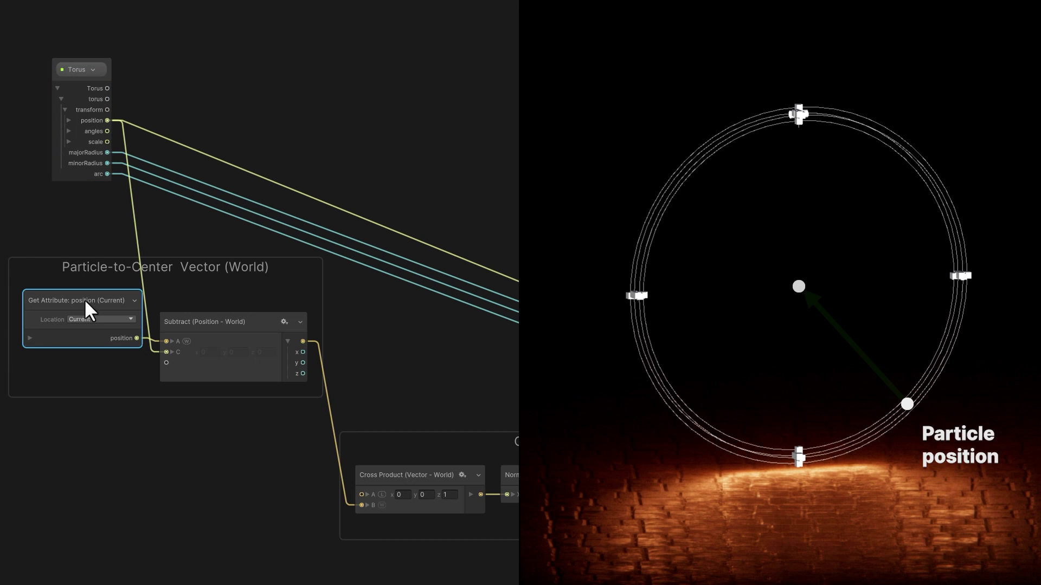
{"action": "left_click", "coordinate": [229, 319]}
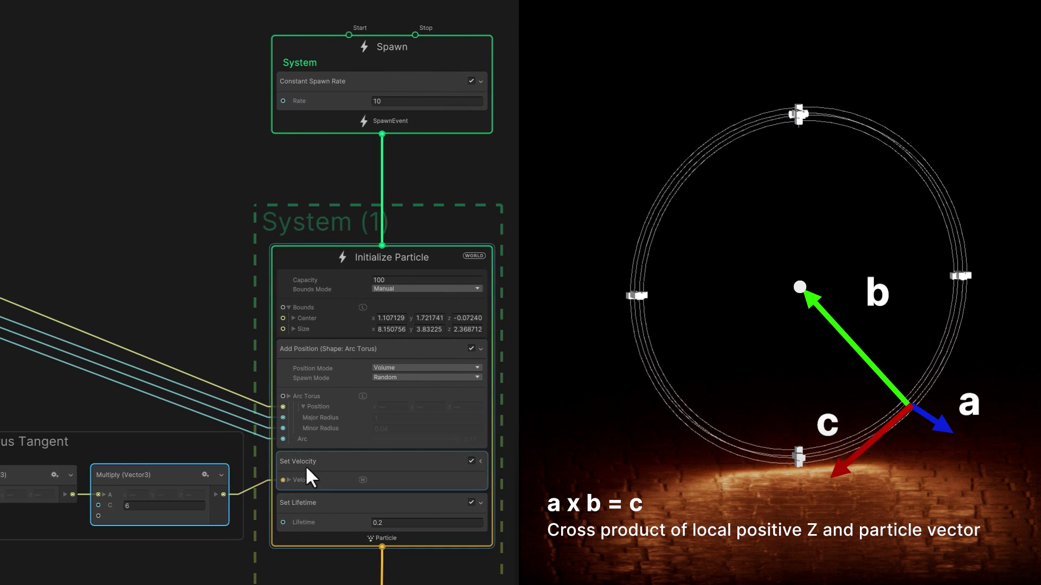
{"action": "left_click", "coordinate": [347, 460]}
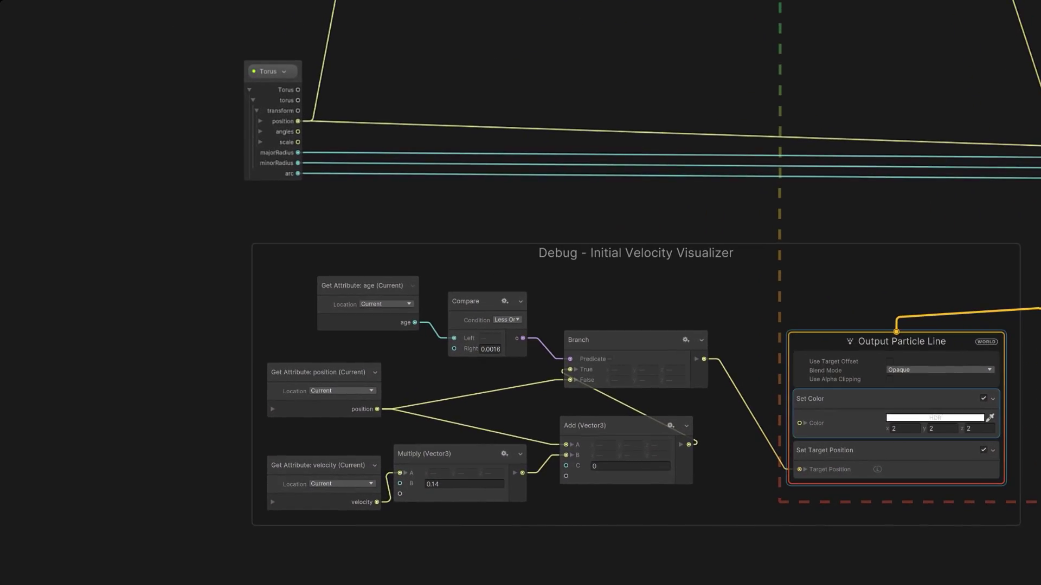
- Tint the initial-velocity debug lines HDR orange-gold, then try purple
{"action": "left_click", "coordinate": [935, 418]}
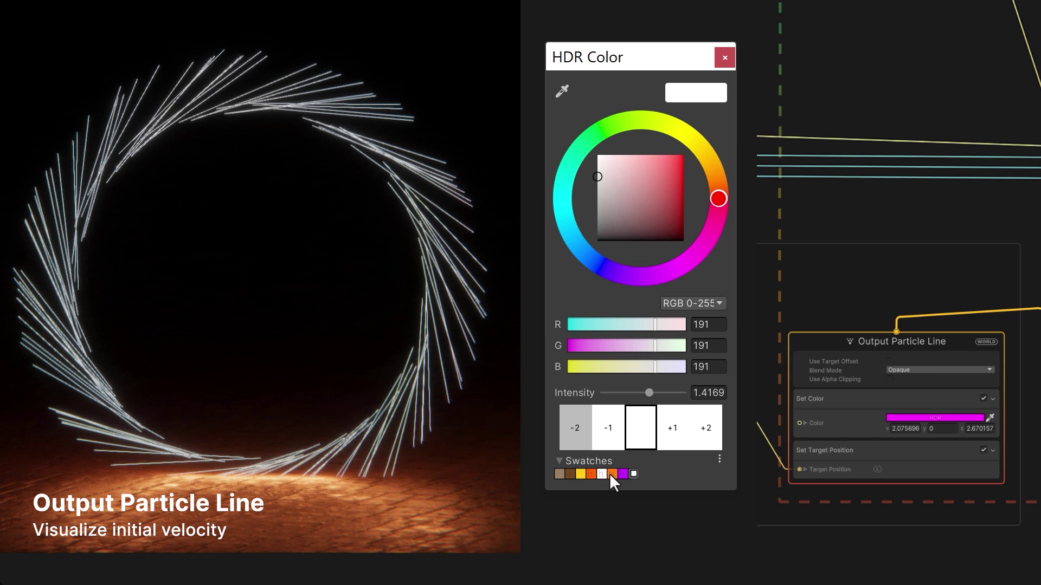
{"action": "left_click", "coordinate": [610, 474]}
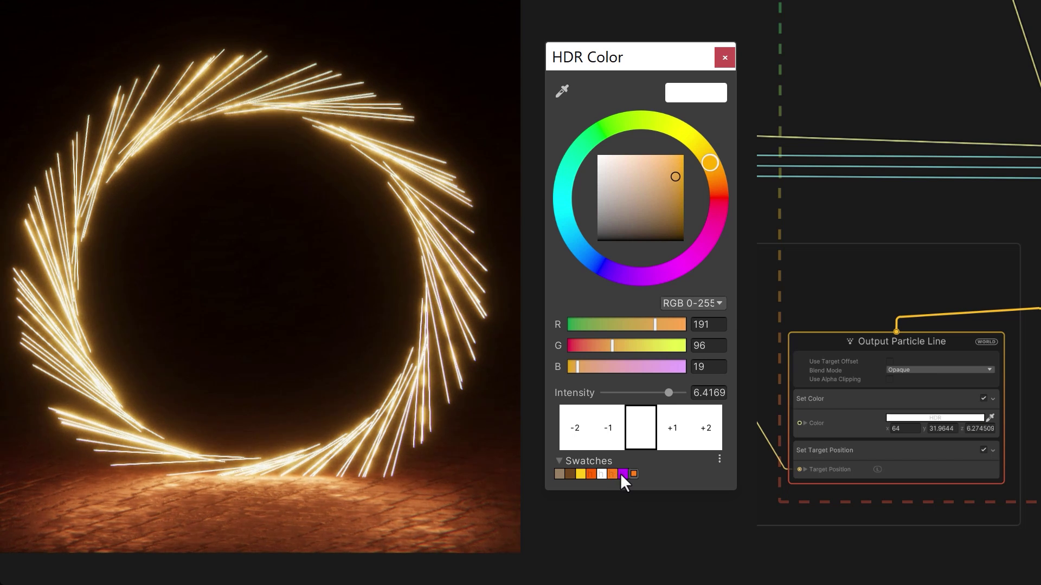
{"action": "left_click", "coordinate": [622, 474]}
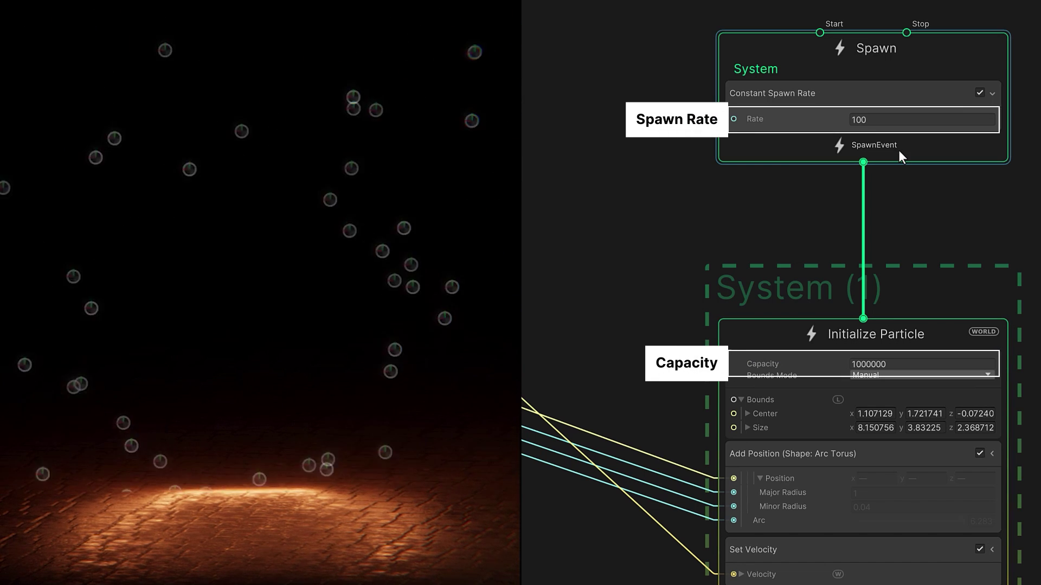
- Raise the constant spawn rate to 10000
{"action": "left_click", "coordinate": [841, 119]}
{"action": "type", "text": "00"}
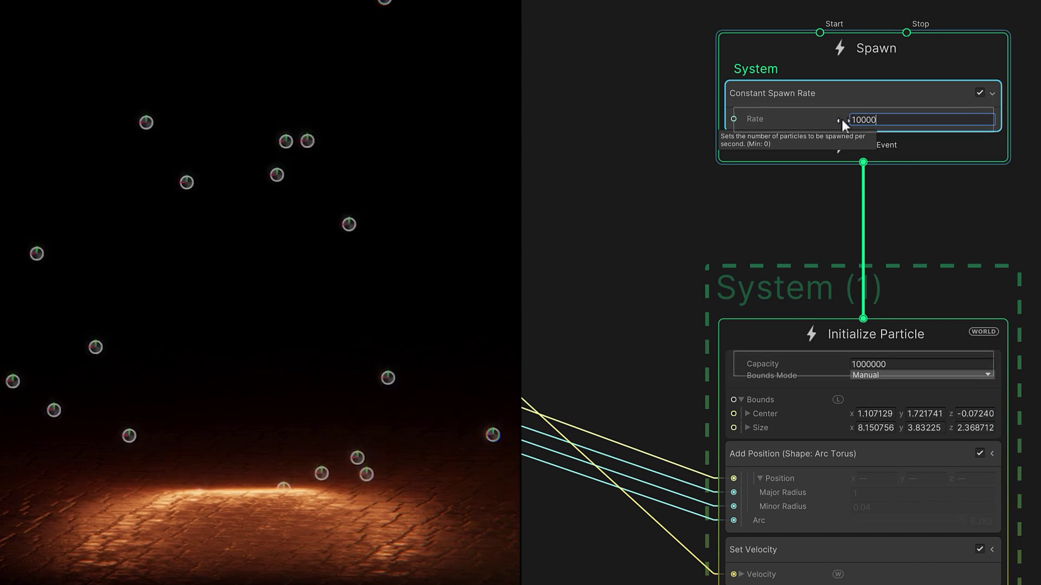
{"action": "left_click", "coordinate": [665, 385]}
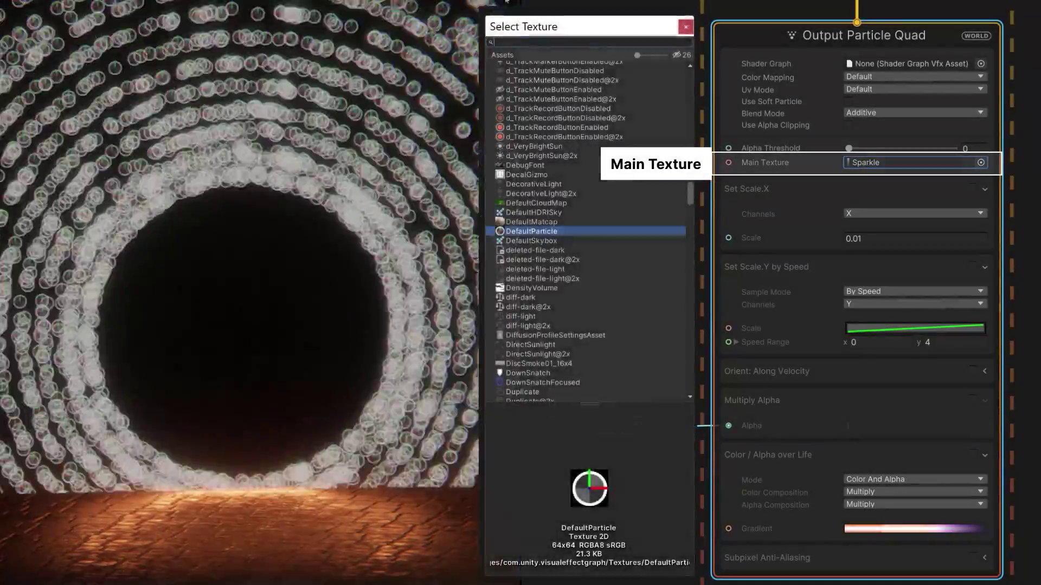
- Adjust the particle width scale and orient particles along their velocity
{"action": "scroll", "coordinate": [589, 228], "scroll_direction": "down", "scroll_amount": 15}
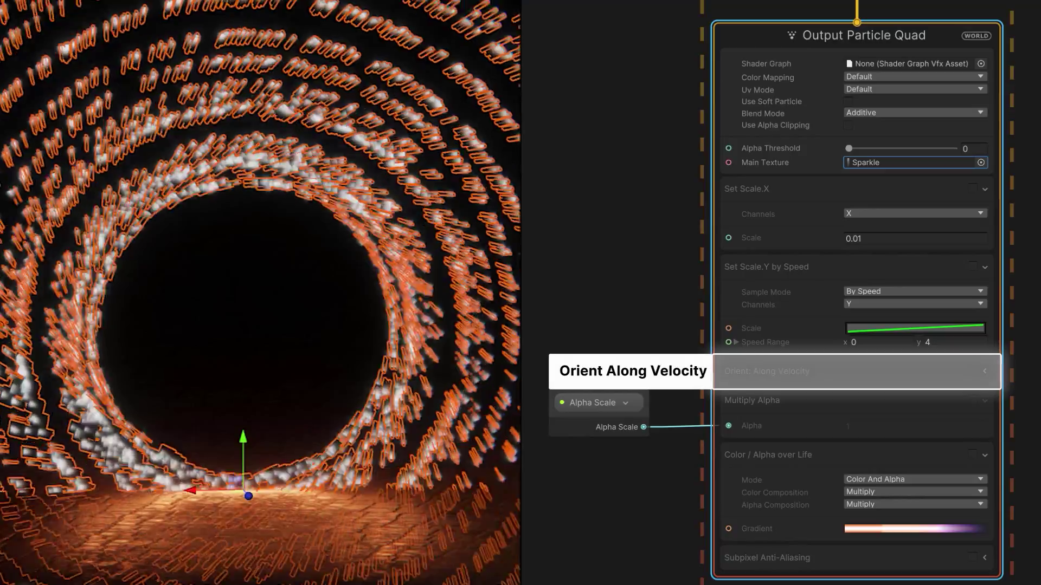
{"action": "left_click", "coordinate": [915, 238]}
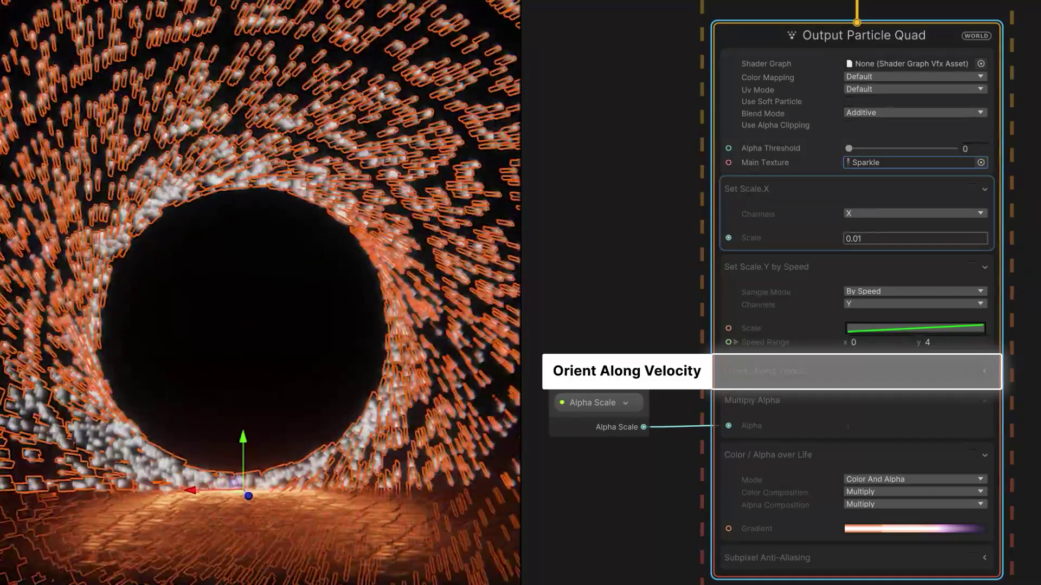
{"action": "left_click", "coordinate": [972, 370]}
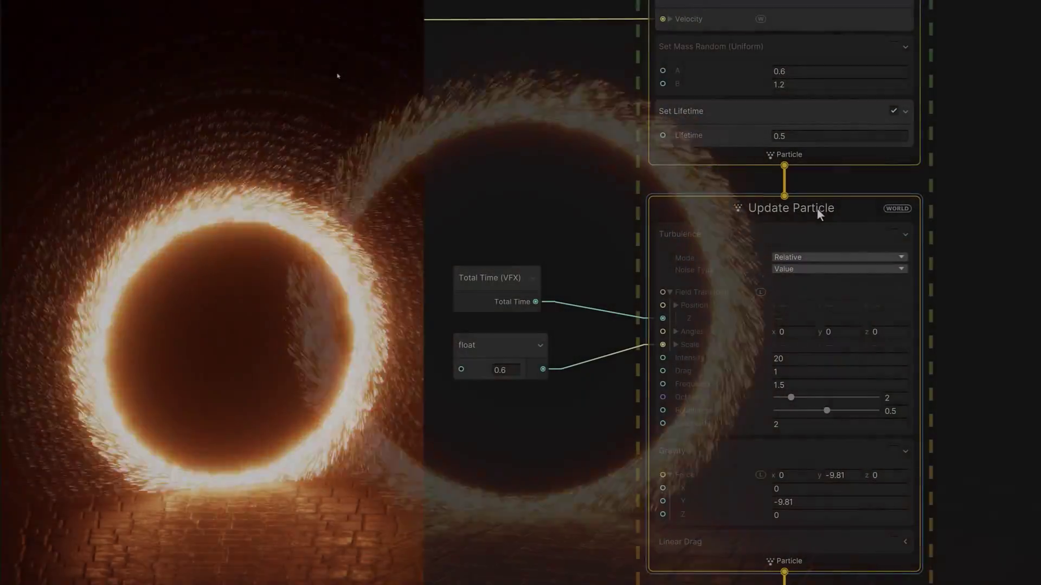
- Enable Turbulence in Update Particle, raise its intensity to 20, and check its Total Time input
{"action": "left_click", "coordinate": [813, 229]}
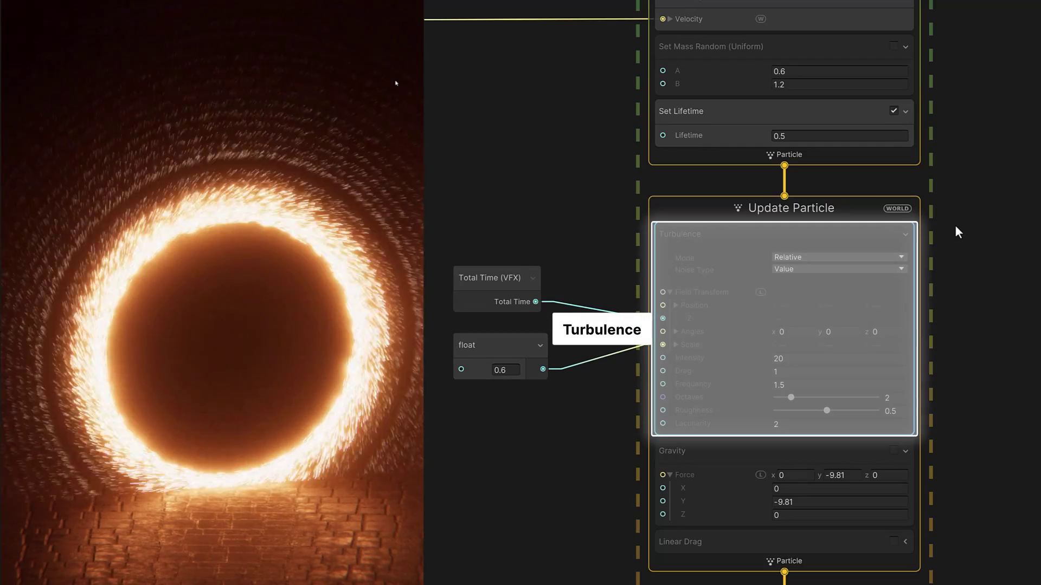
{"action": "left_click", "coordinate": [893, 234]}
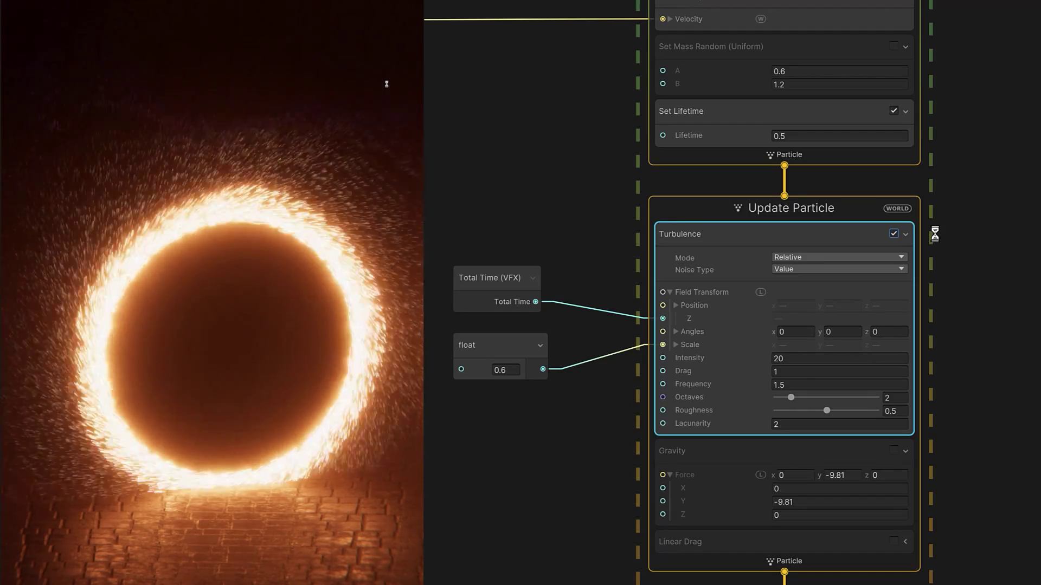
{"action": "left_click_drag", "start_coordinate": [764, 359], "coordinate": [907, 363]}
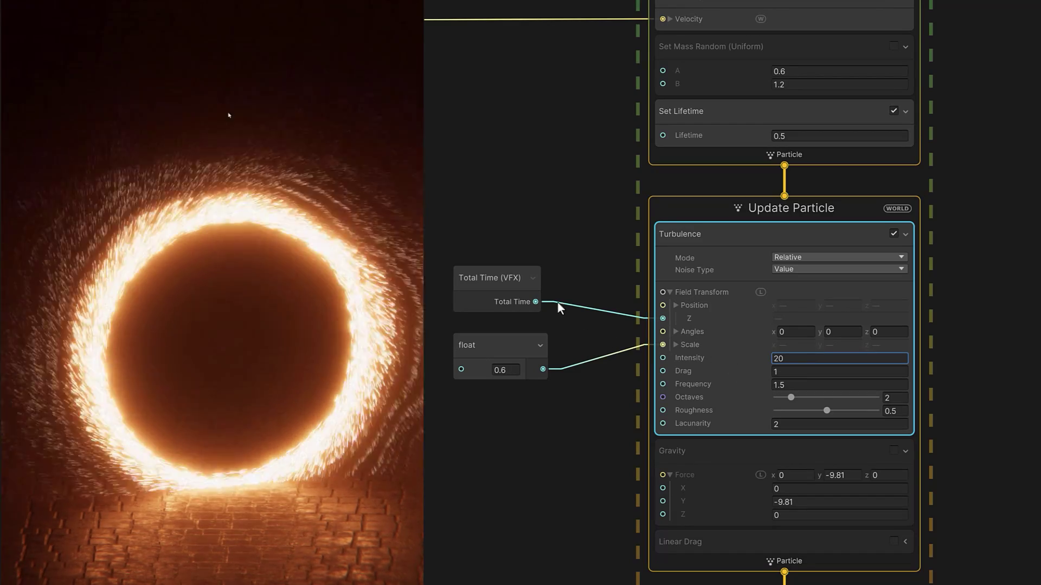
{"action": "left_click", "coordinate": [506, 277]}
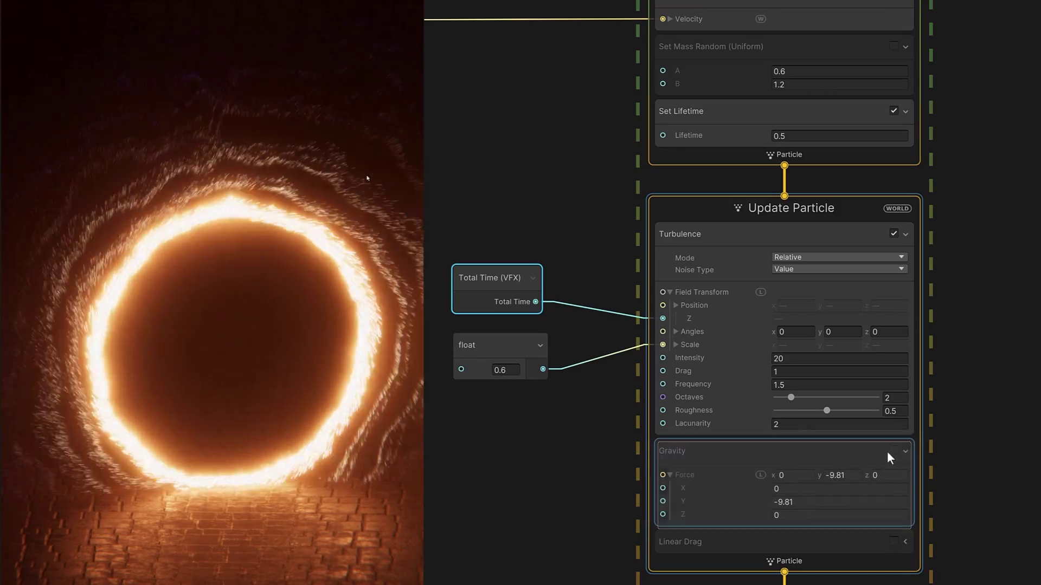
- Enable gravity, random mass 0.6–1.2 and linear drag, and set lifetime to 3
{"action": "left_click", "coordinate": [883, 451]}
{"action": "left_click", "coordinate": [892, 450]}
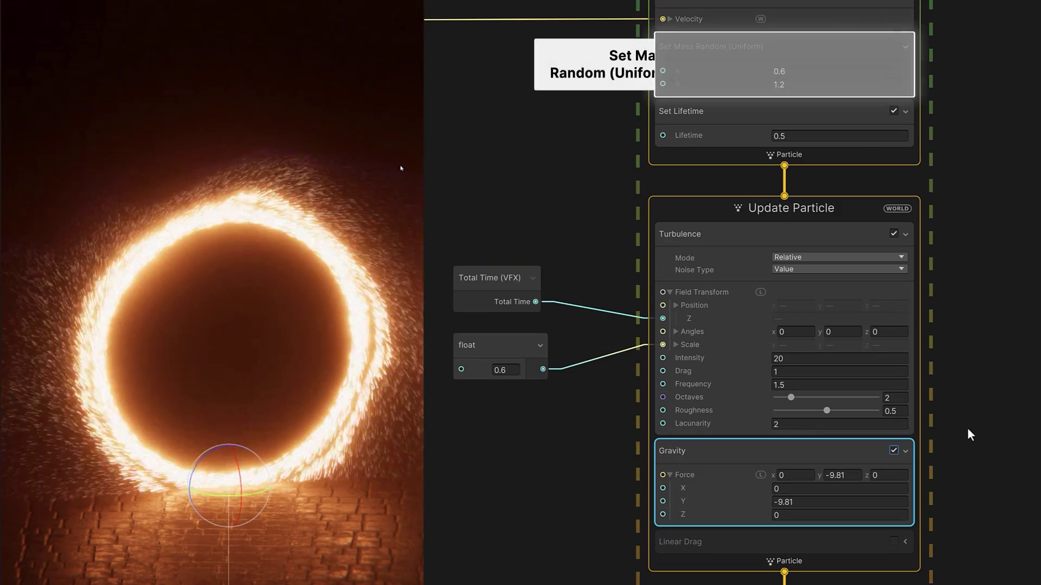
{"action": "left_click", "coordinate": [832, 51]}
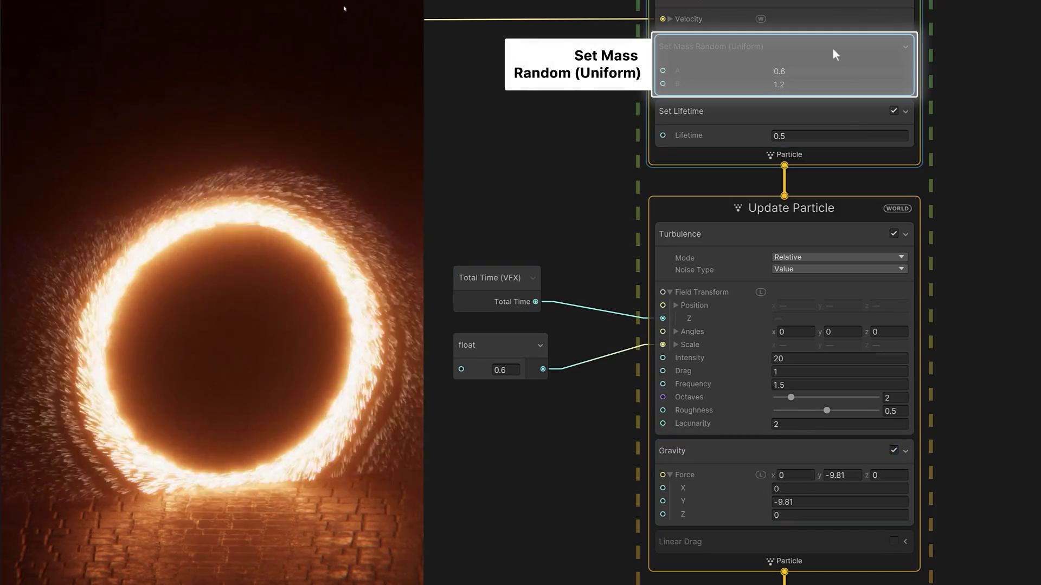
{"action": "left_click", "coordinate": [892, 47]}
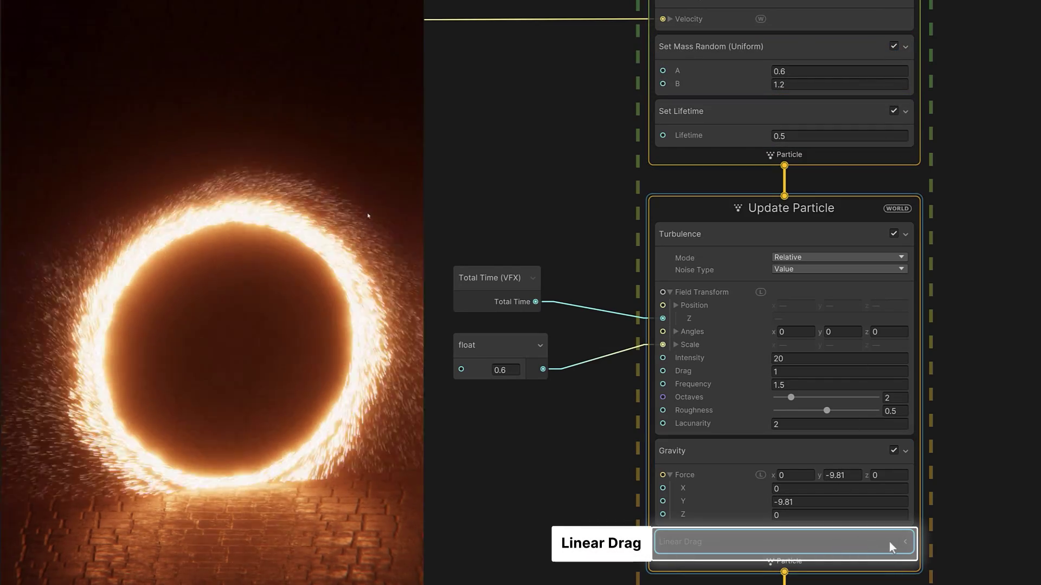
{"action": "left_click", "coordinate": [894, 542]}
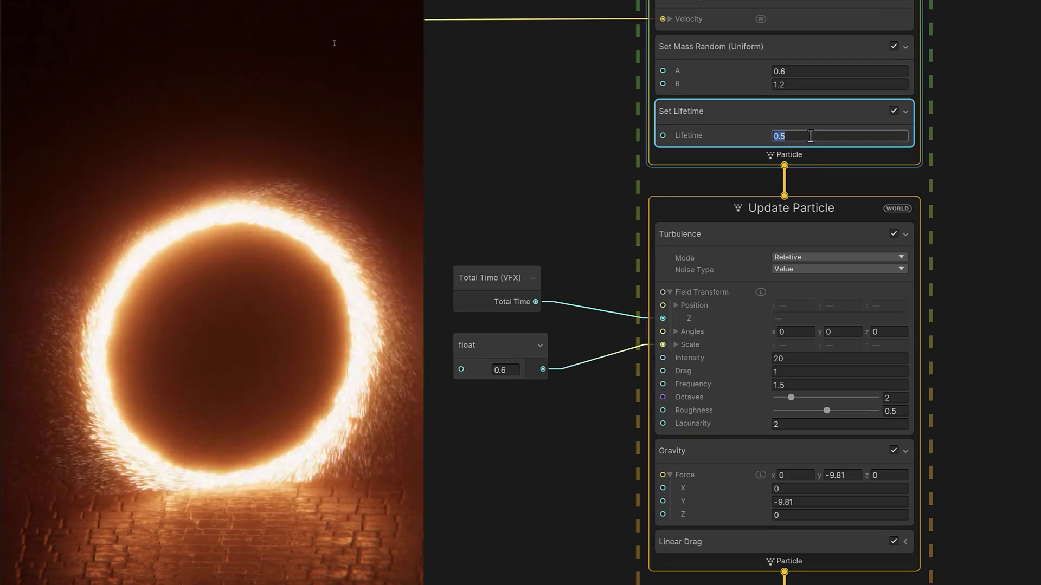
{"action": "type", "text": "301"}
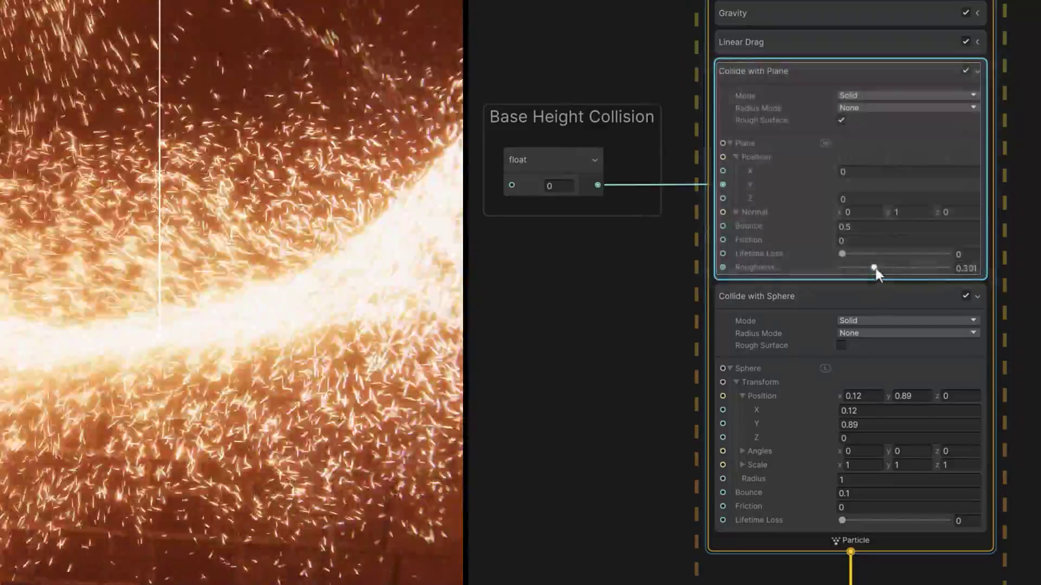
- Set plane collision roughness to about 0.607 and raise the collision sphere to Y 1.15
{"action": "left_click_drag", "start_coordinate": [876, 269], "coordinate": [906, 268]}
{"action": "left_click", "coordinate": [831, 297]}
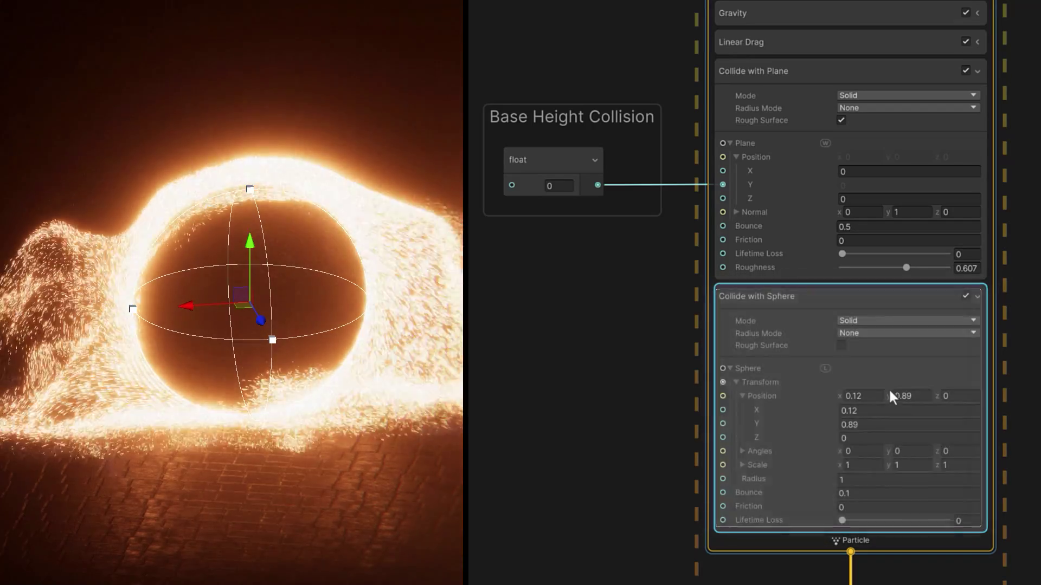
{"action": "left_click_drag", "start_coordinate": [889, 388], "coordinate": [895, 392]}
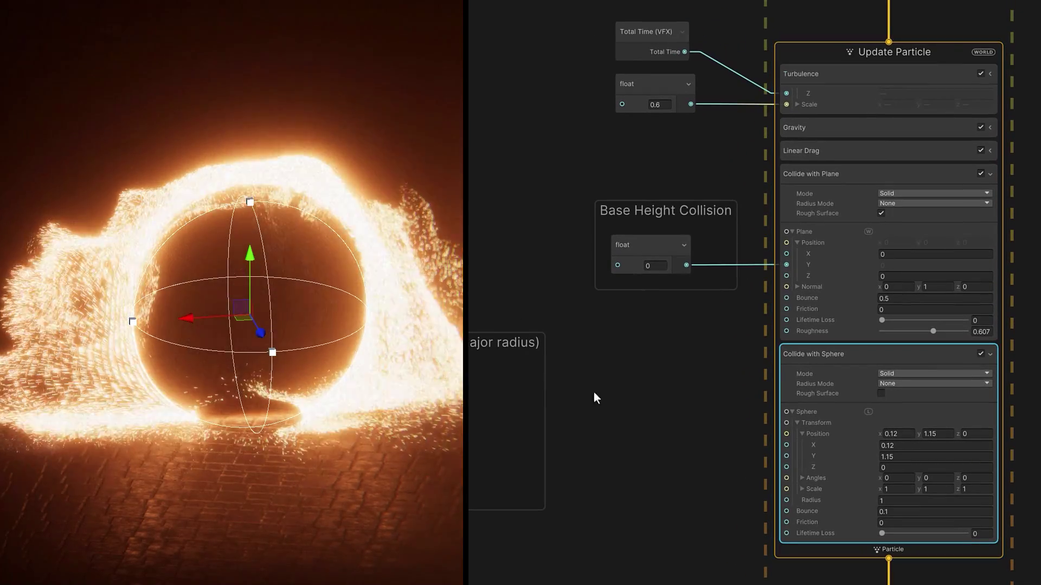
- Wire the torus-derived Simple Sphere's center and radius into Collide with Sphere's Position and Radius
{"action": "left_click_drag", "start_coordinate": [411, 408], "coordinate": [749, 441]}
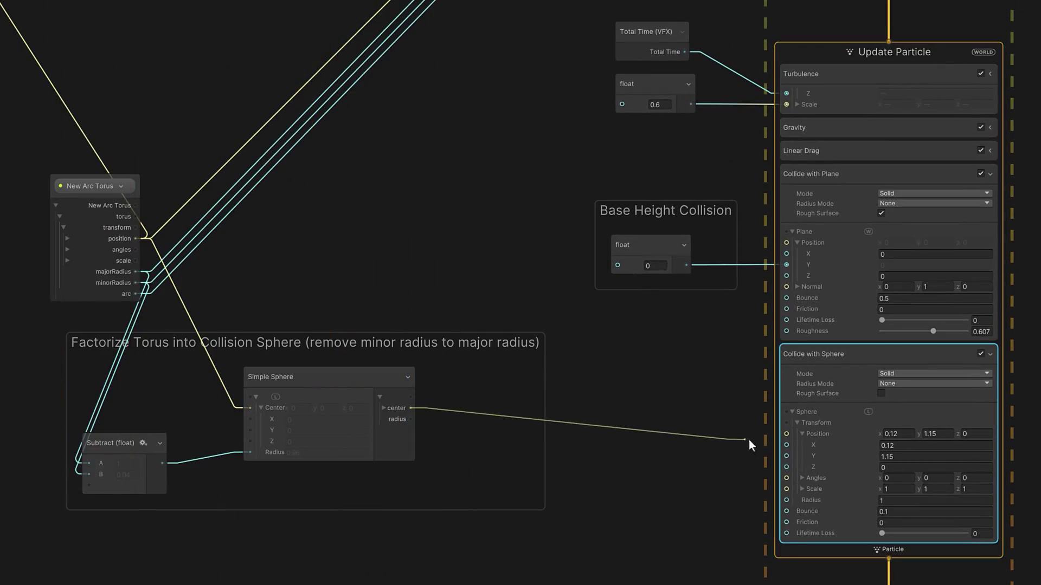
{"action": "left_click_drag", "start_coordinate": [410, 419], "coordinate": [657, 457]}
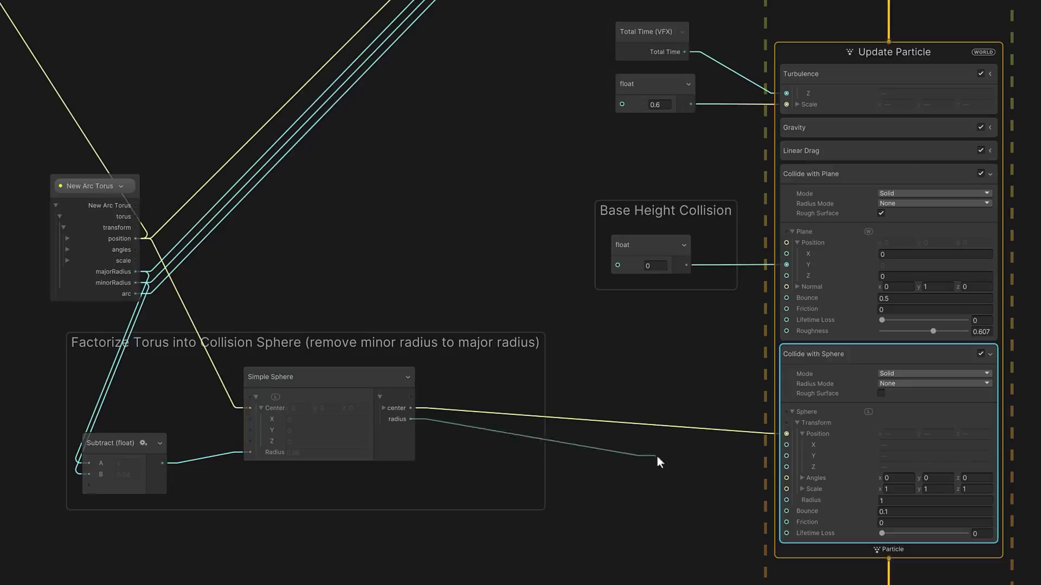
{"action": "left_click_drag", "start_coordinate": [776, 499], "coordinate": [781, 499]}
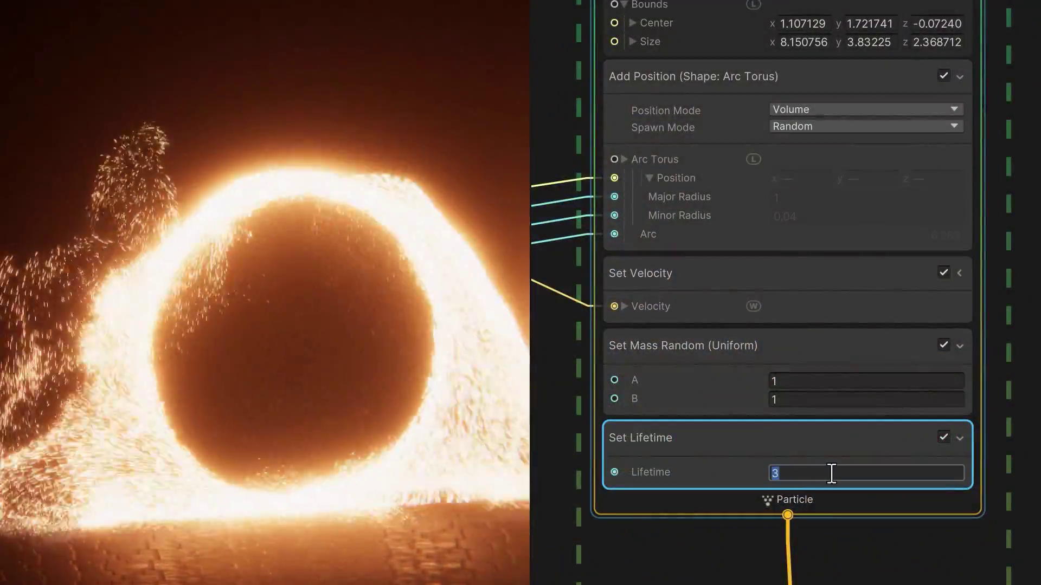
- Set lifetime to 0.5 and view the resulting thin spark ring up close from the side
{"action": "type", "text": "0.5"}
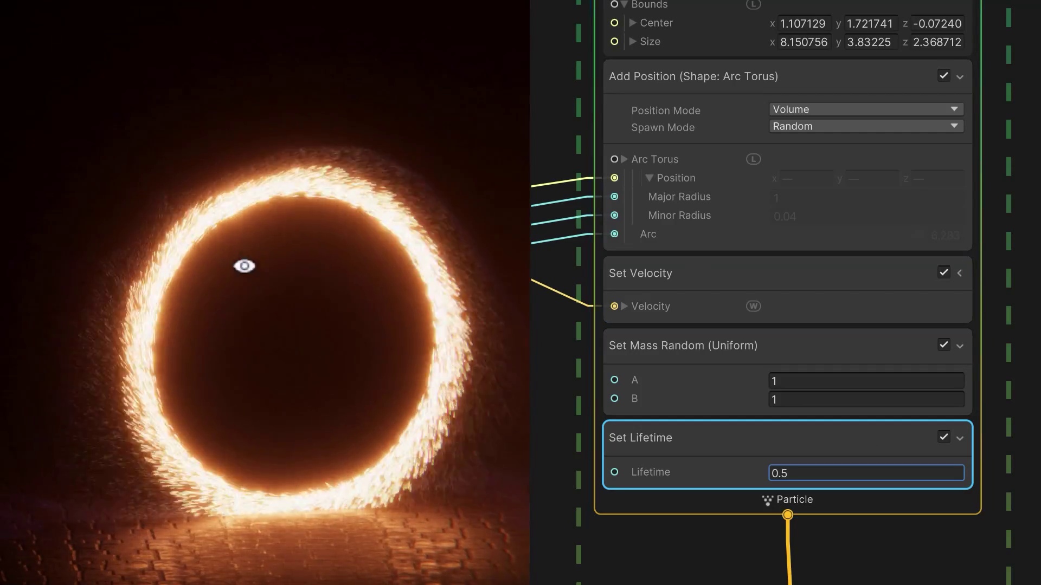
{"action": "right_click_drag", "start_coordinate": [200, 295], "coordinate": [298, 265], "text": "alt"}
{"action": "left_click_drag", "start_coordinate": [298, 265], "coordinate": [372, 281], "text": "alt"}
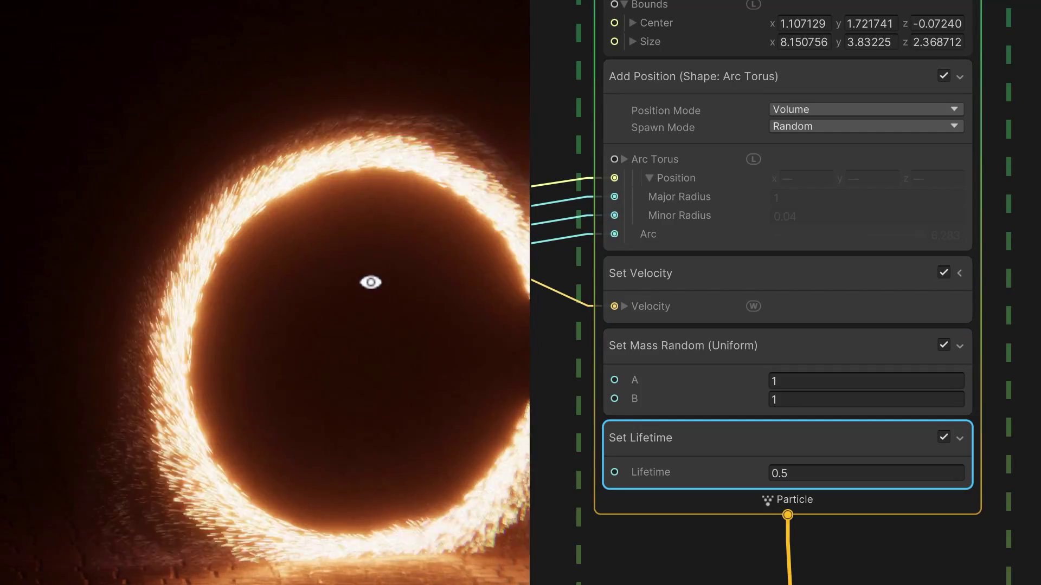
{"action": "middle_click_drag", "start_coordinate": [372, 282], "coordinate": [314, 193]}
{"action": "left_click_drag", "start_coordinate": [313, 193], "coordinate": [216, 269], "text": "alt"}
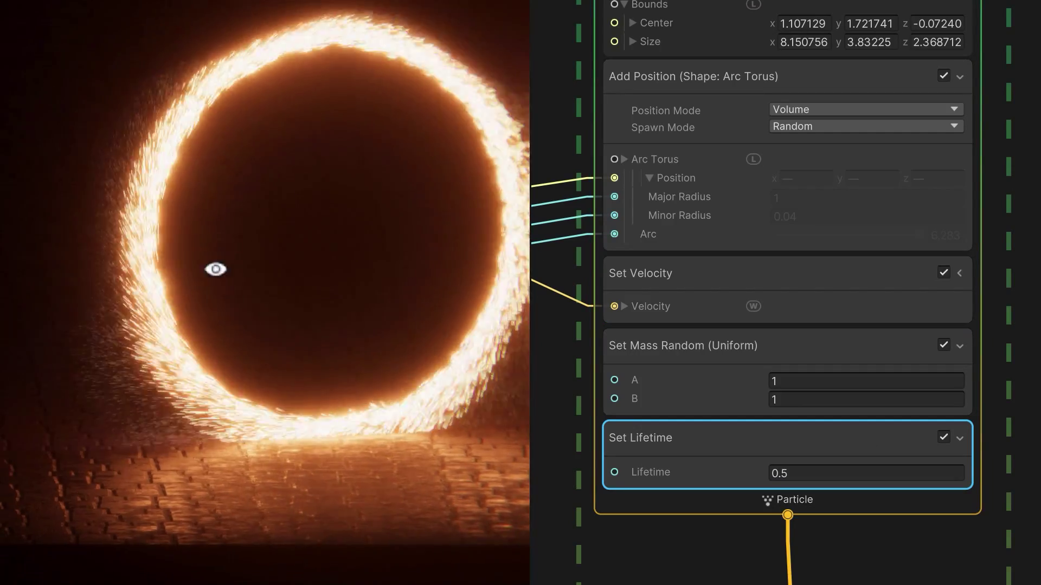
{"action": "right_click_drag", "start_coordinate": [215, 270], "coordinate": [412, 211], "text": "alt"}
{"action": "left_click_drag", "start_coordinate": [411, 211], "coordinate": [572, 206], "text": "alt"}
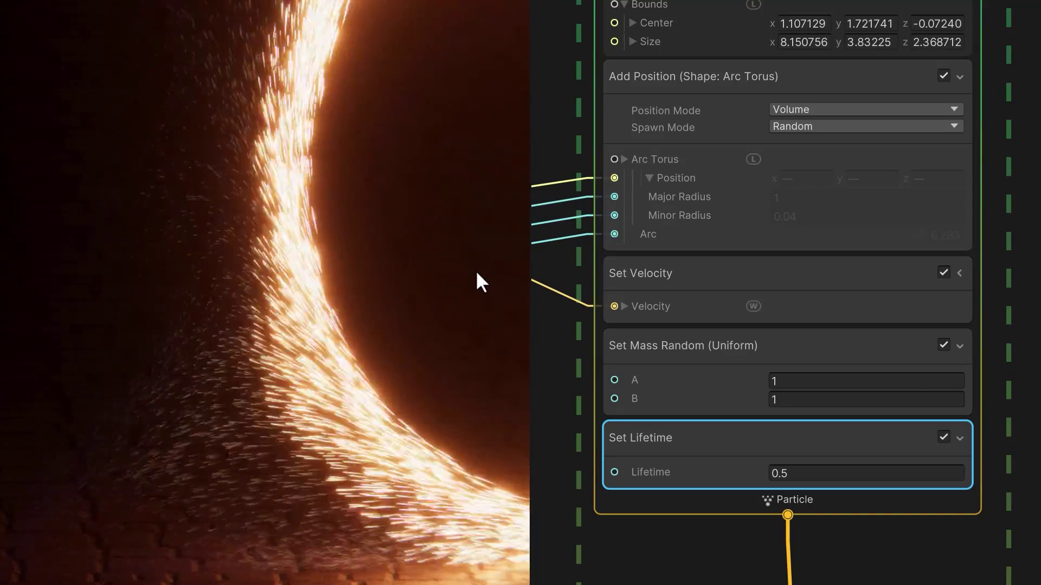